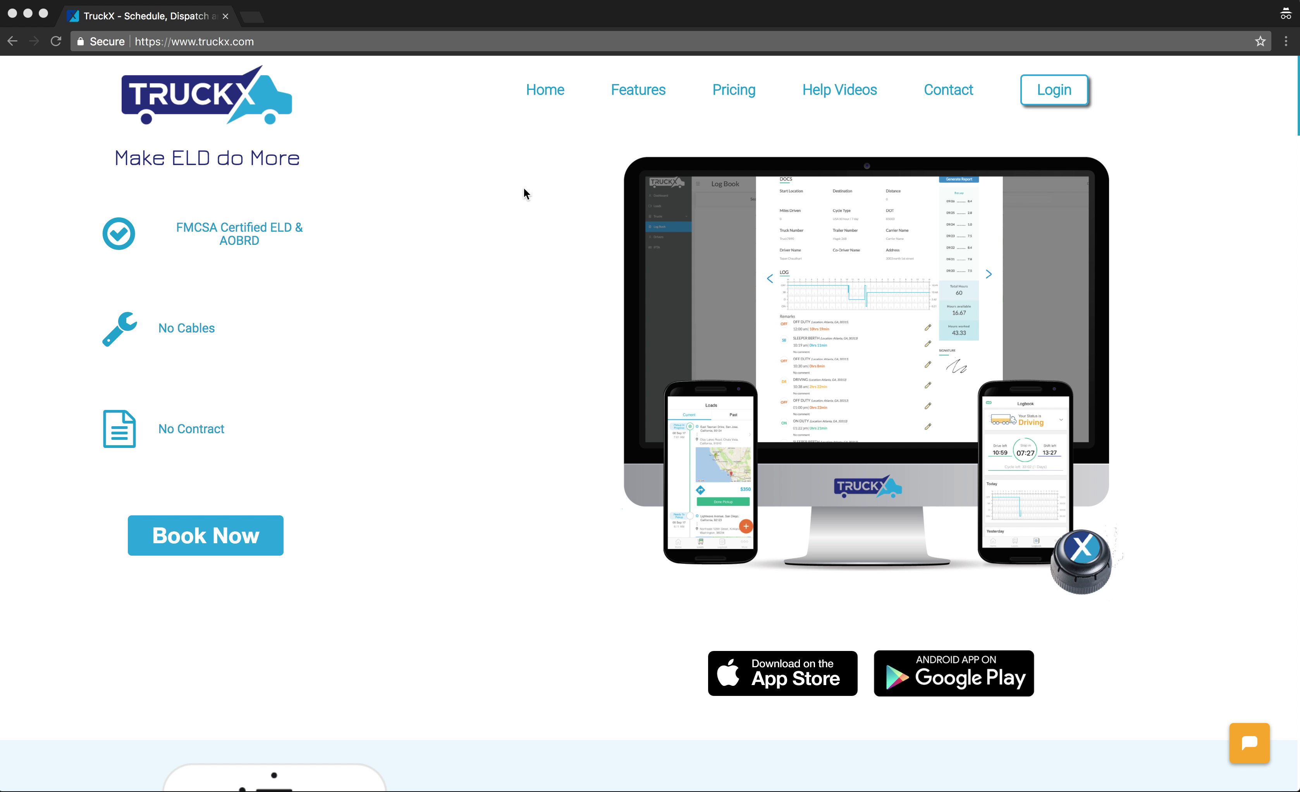
Sign in to TruckX with the saved autofill account to reach the Log Book.
{"action": "left_click", "coordinate": [450, 41]}
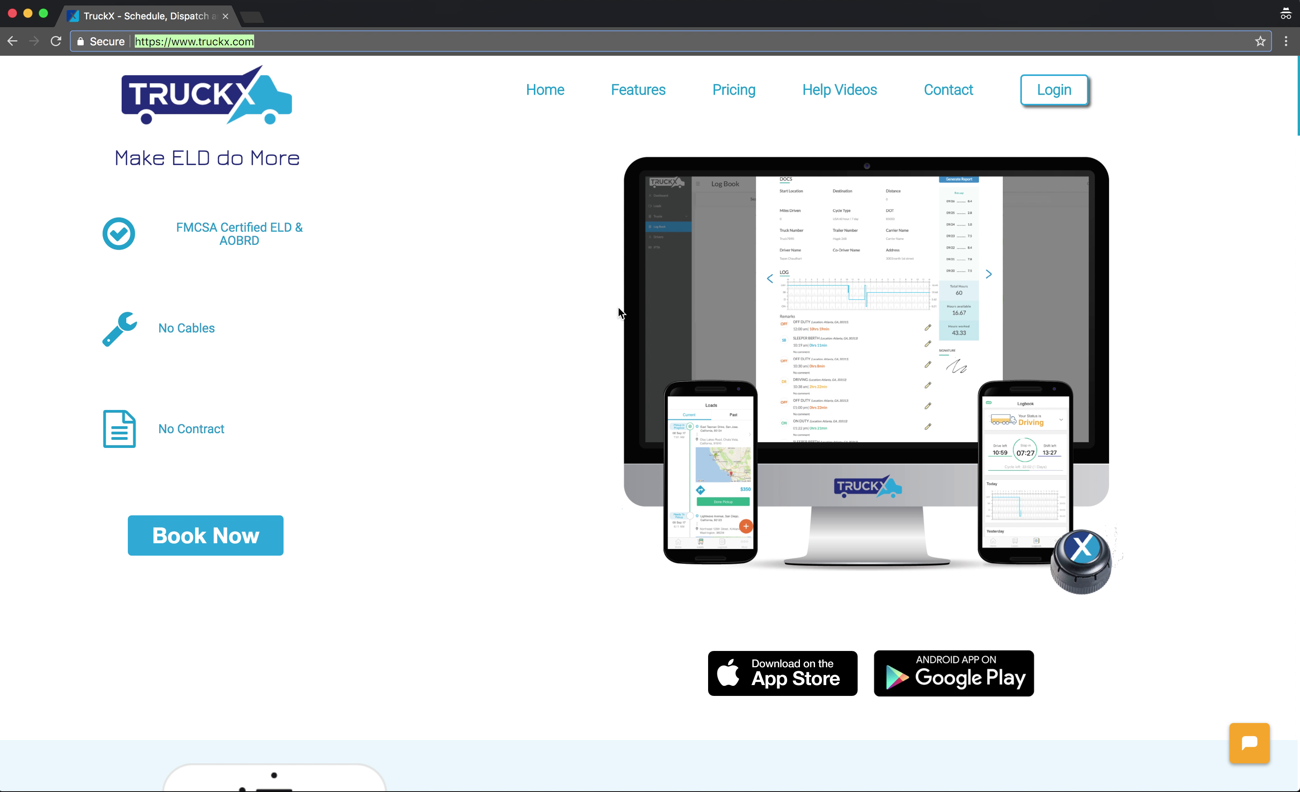
{"action": "left_click", "coordinate": [1071, 95]}
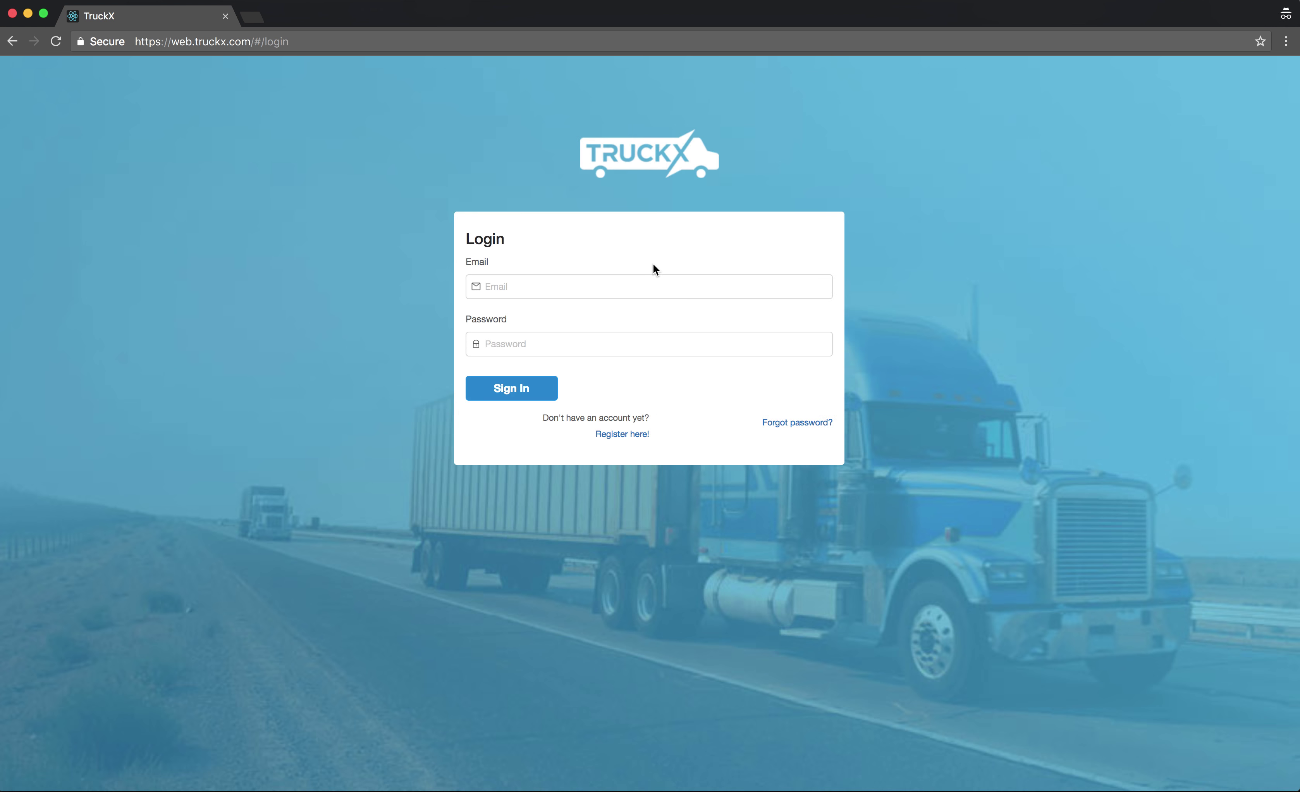
{"action": "left_click", "coordinate": [607, 279]}
{"action": "type", "text": "con"}
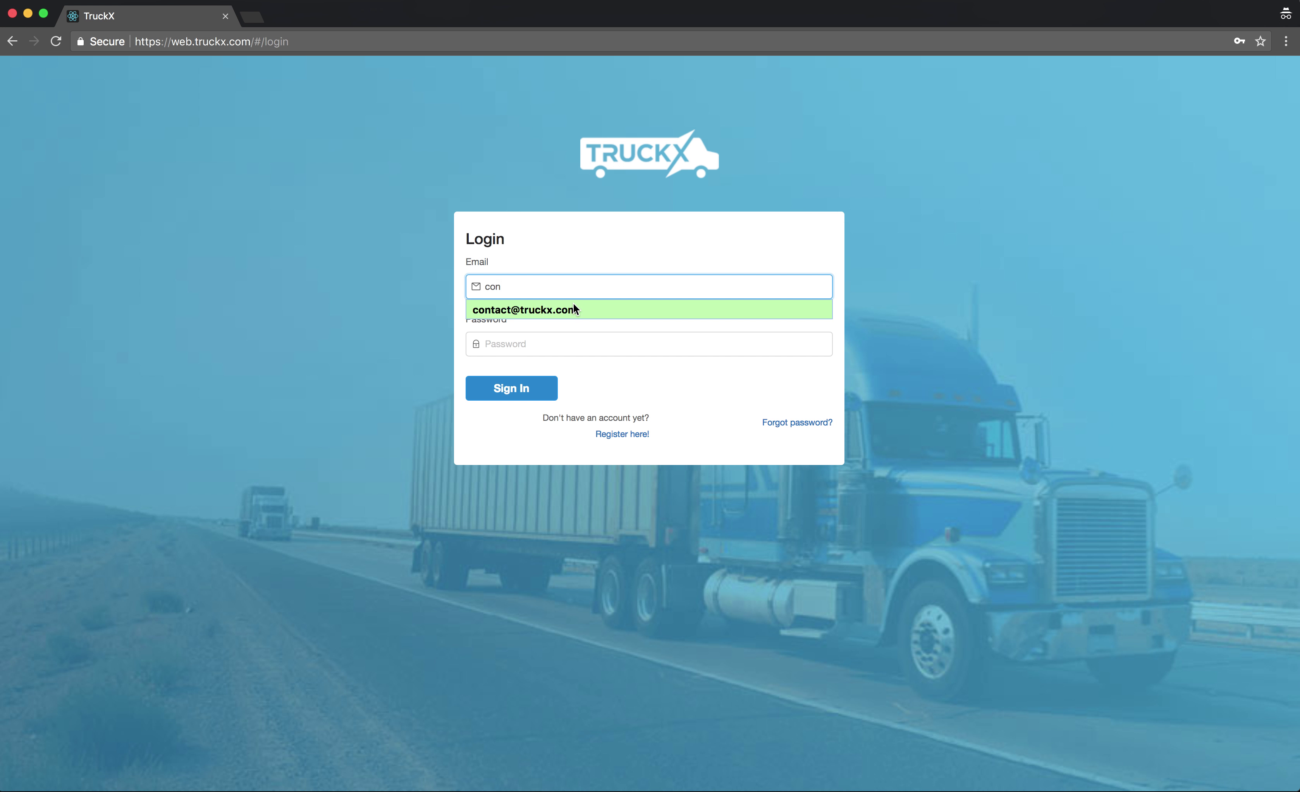
{"action": "left_click", "coordinate": [572, 302]}
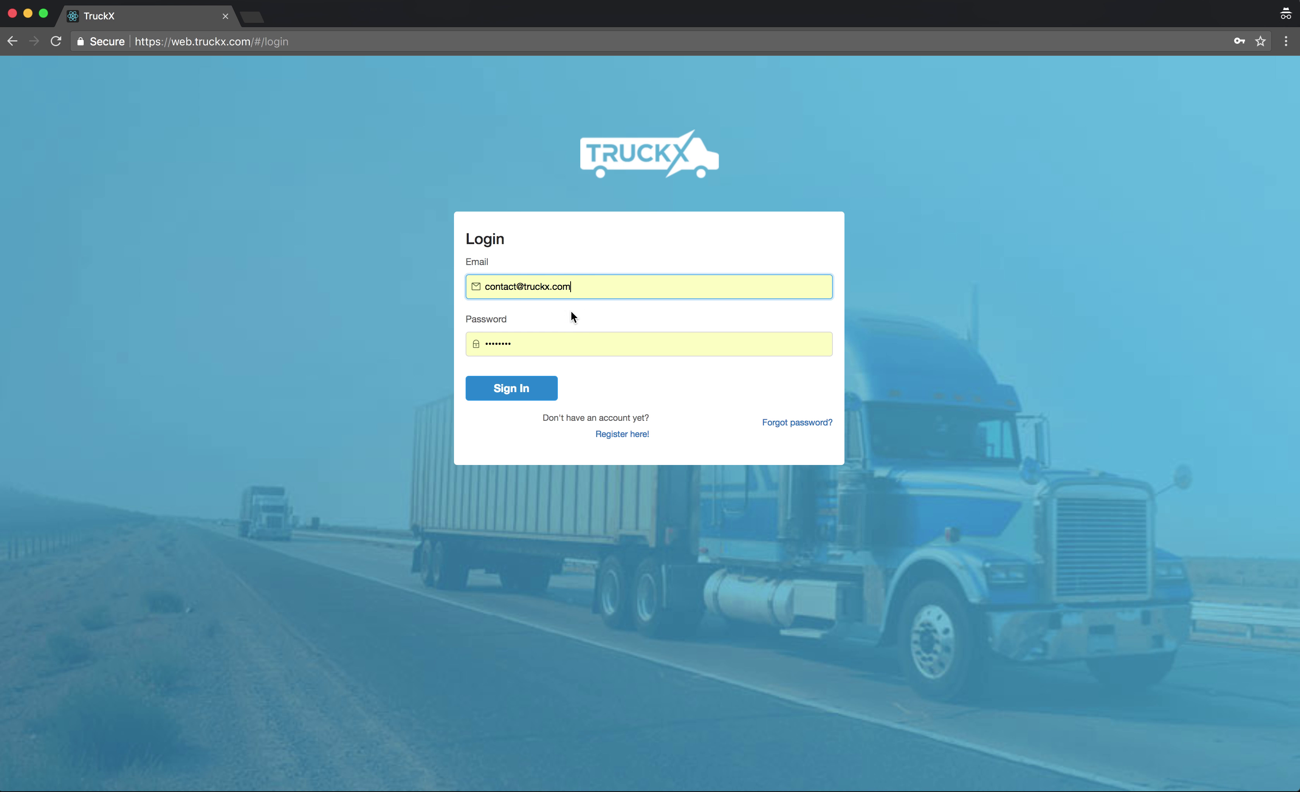
{"action": "left_click", "coordinate": [527, 389]}
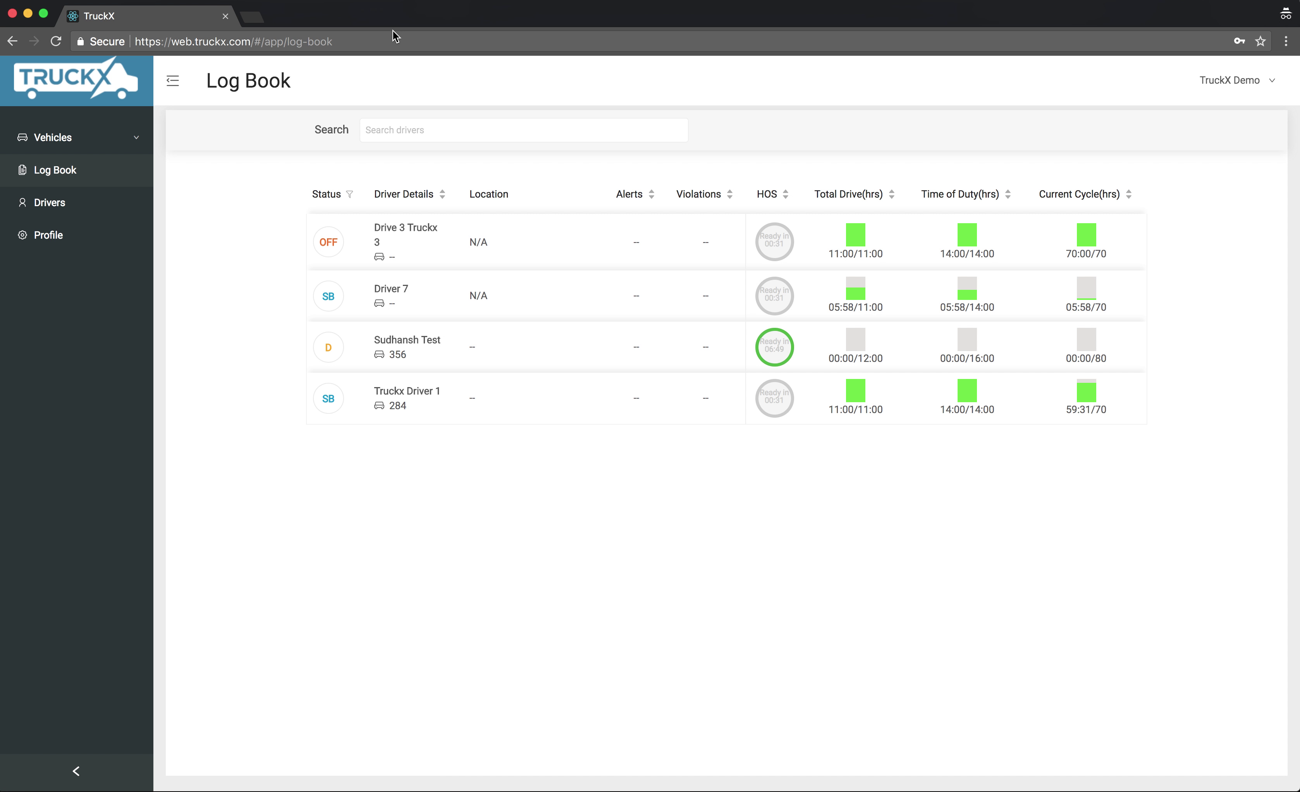
{"action": "left_click", "coordinate": [385, 48]}
{"action": "key", "text": "Return"}
{"action": "left_click_drag", "start_coordinate": [374, 391], "coordinate": [449, 391]}
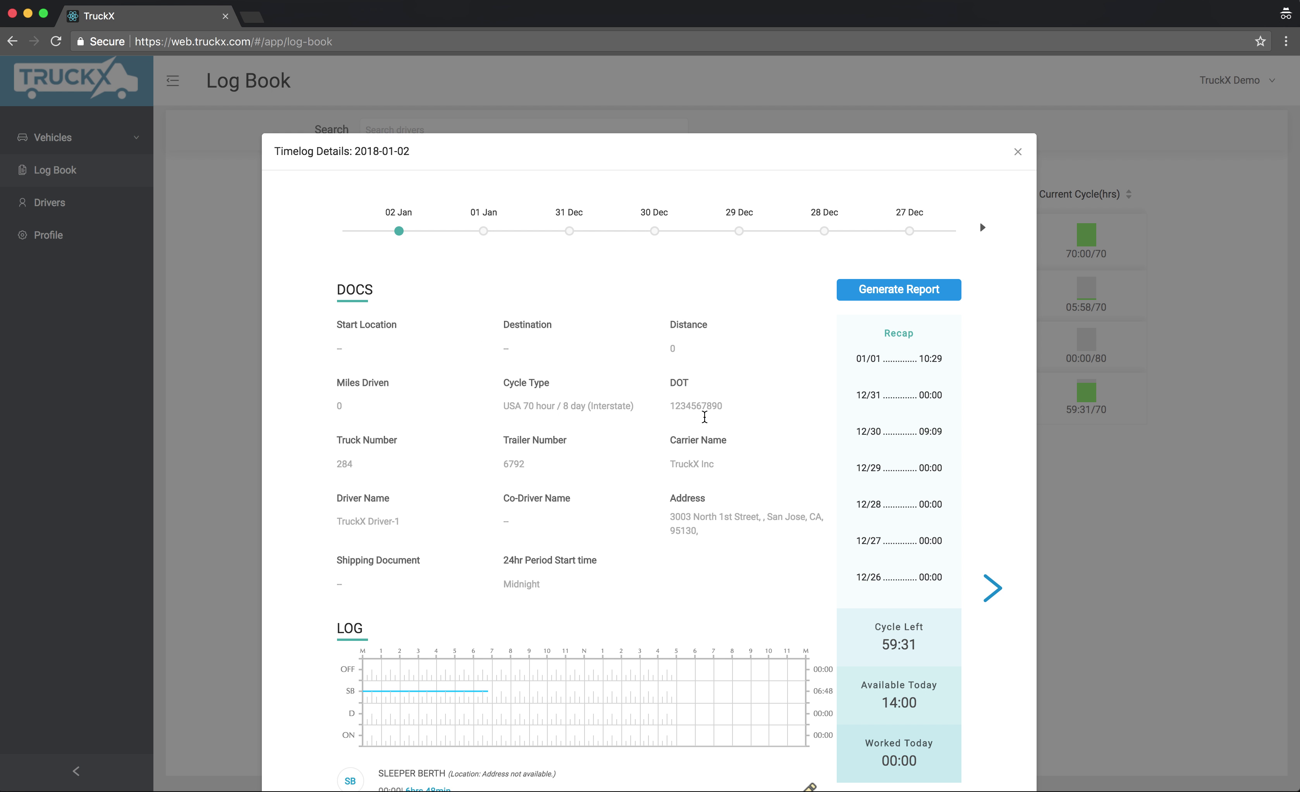
Move Truckx Driver 1's timelog to 2018-01-01 and review that day's duty entries.
{"action": "scroll", "coordinate": [703, 416], "scroll_direction": "down", "scroll_amount": 5}
{"action": "scroll", "coordinate": [703, 419], "scroll_direction": "up", "scroll_amount": 5}
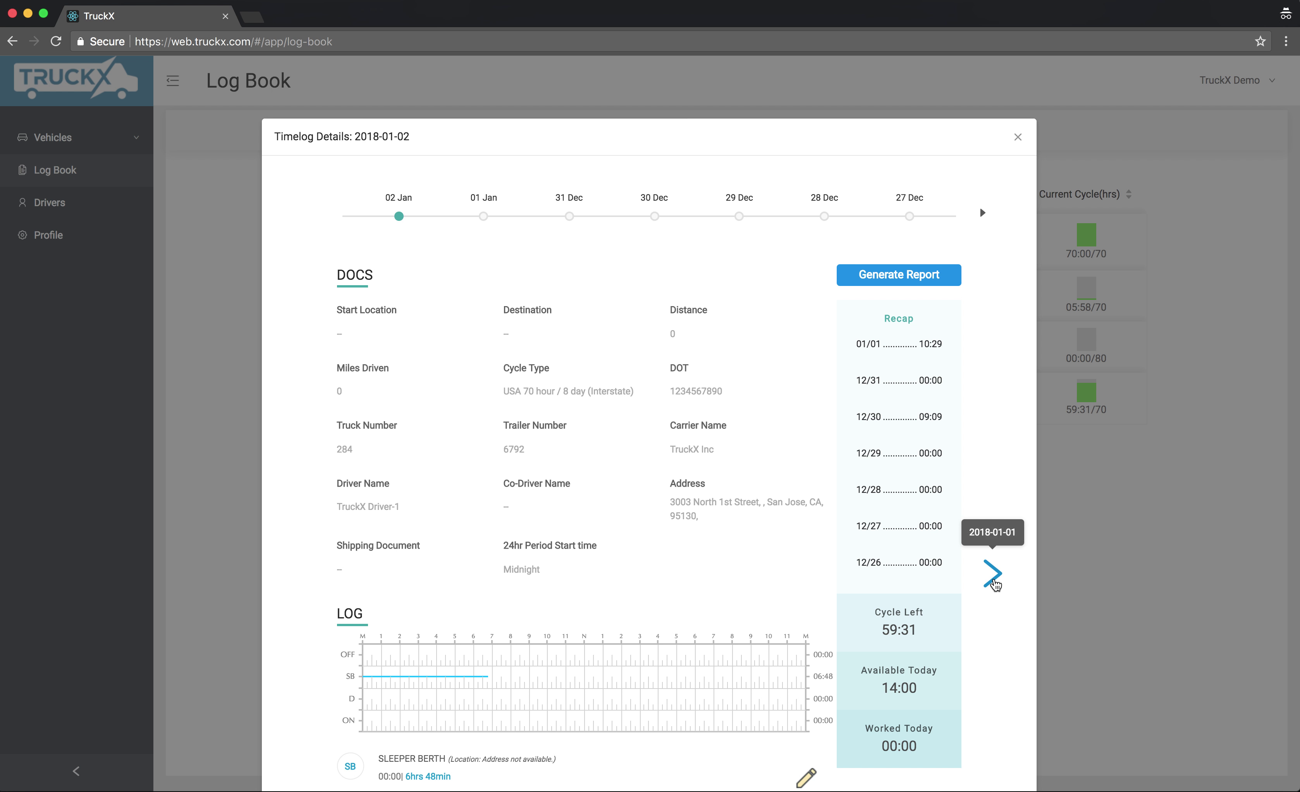
{"action": "left_click", "coordinate": [992, 573]}
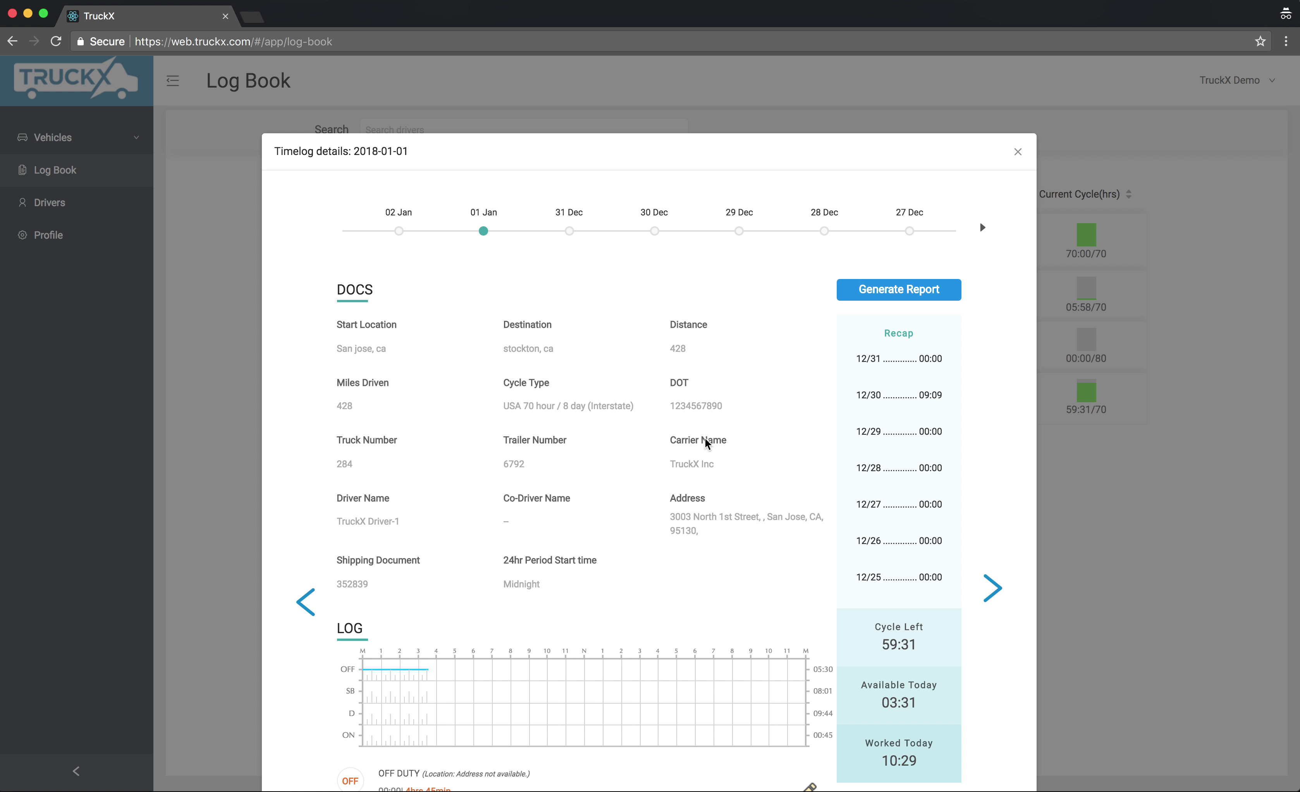
{"action": "scroll", "coordinate": [705, 444], "scroll_direction": "down", "scroll_amount": 7}
{"action": "scroll", "coordinate": [705, 439], "scroll_direction": "down", "scroll_amount": 4}
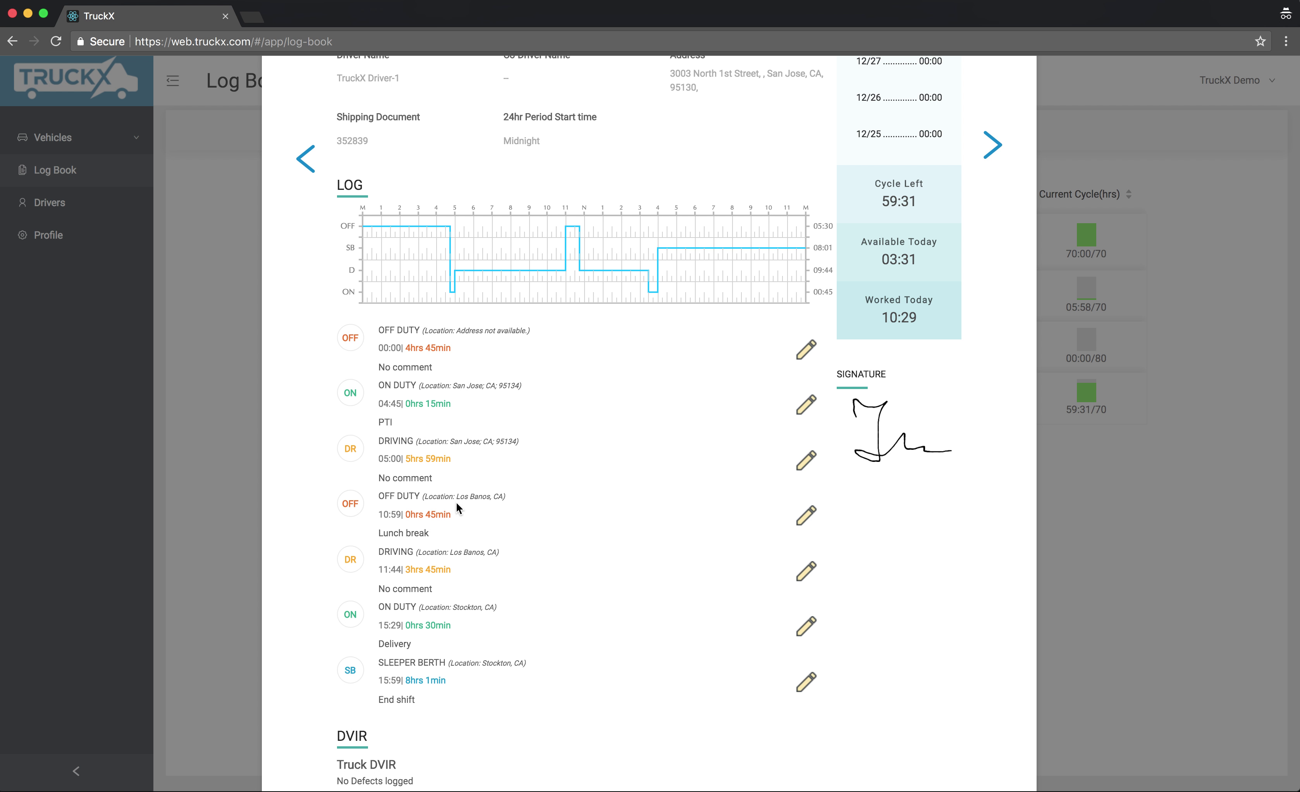
{"action": "scroll", "coordinate": [526, 633], "scroll_direction": "down", "scroll_amount": 2}
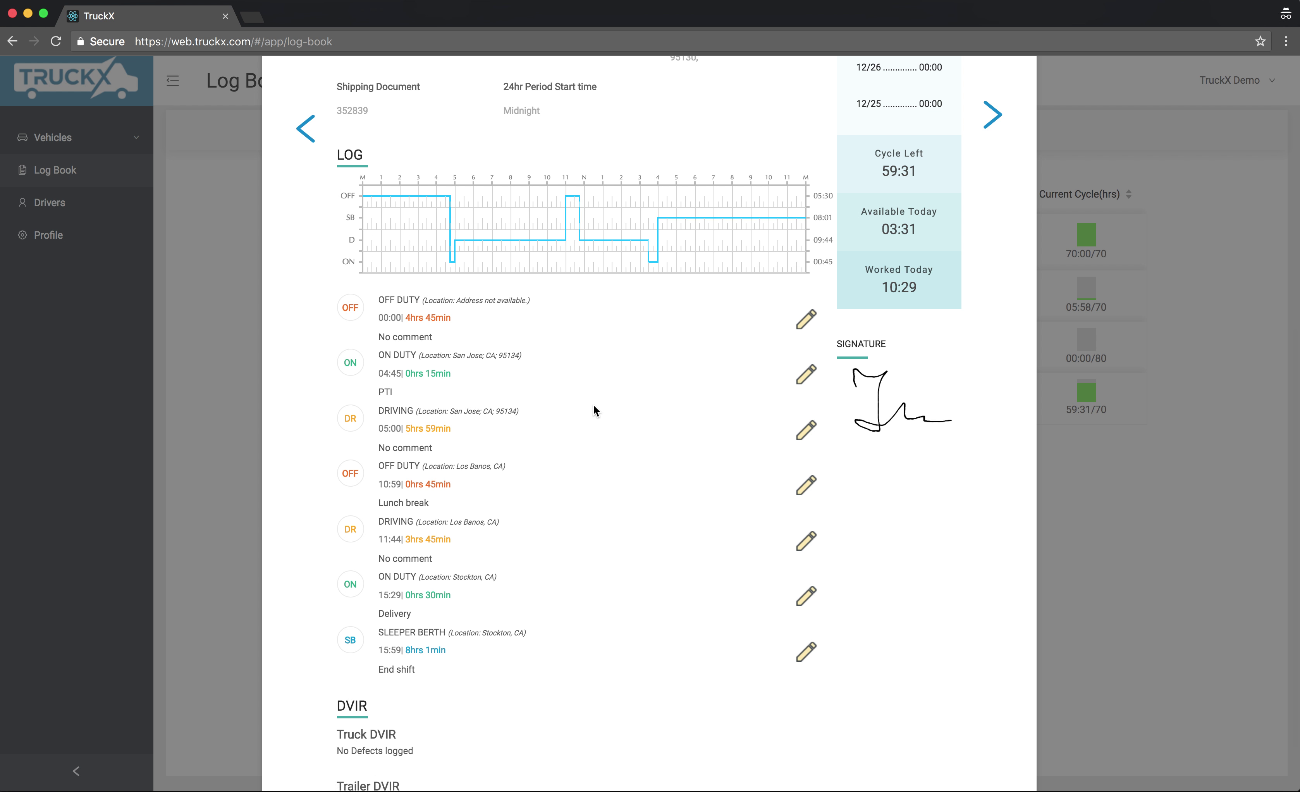
{"action": "scroll", "coordinate": [594, 406], "scroll_direction": "up", "scroll_amount": 8}
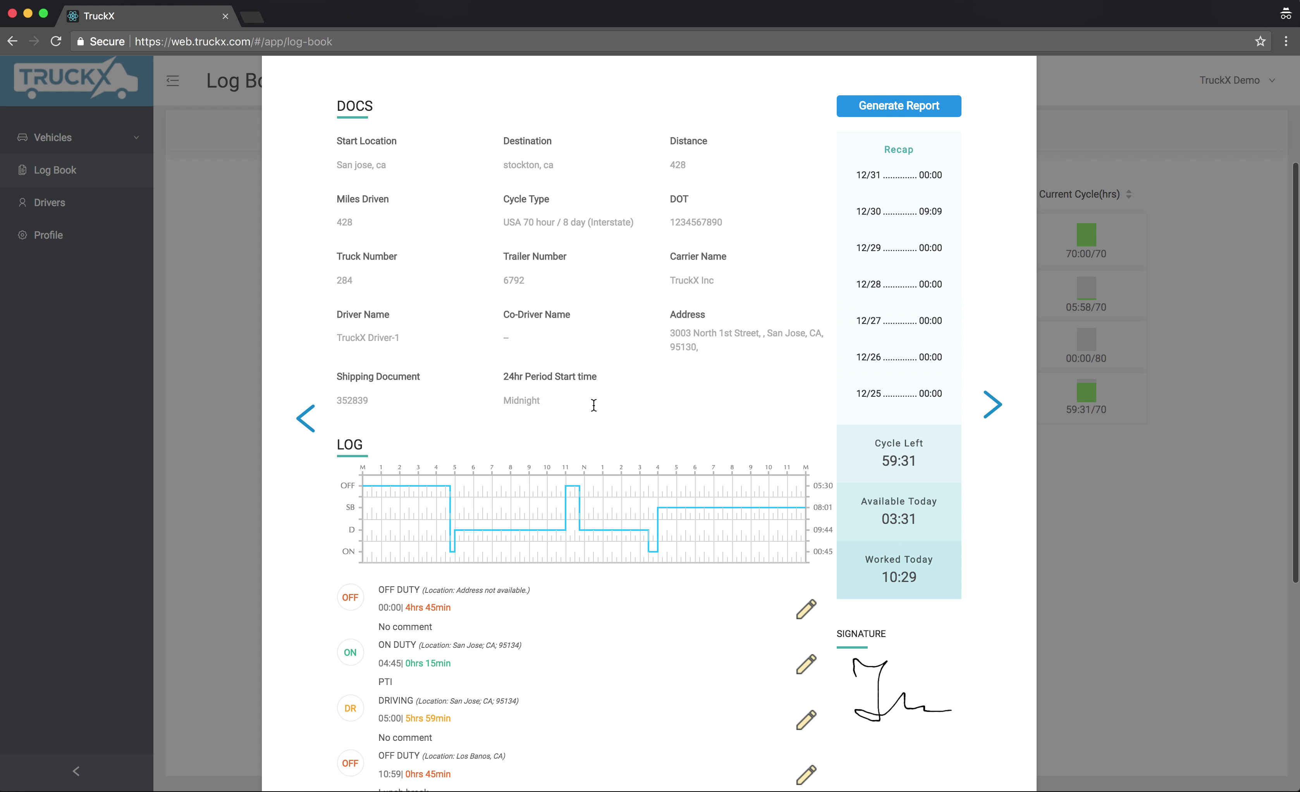
{"action": "scroll", "coordinate": [594, 405], "scroll_direction": "up", "scroll_amount": 2}
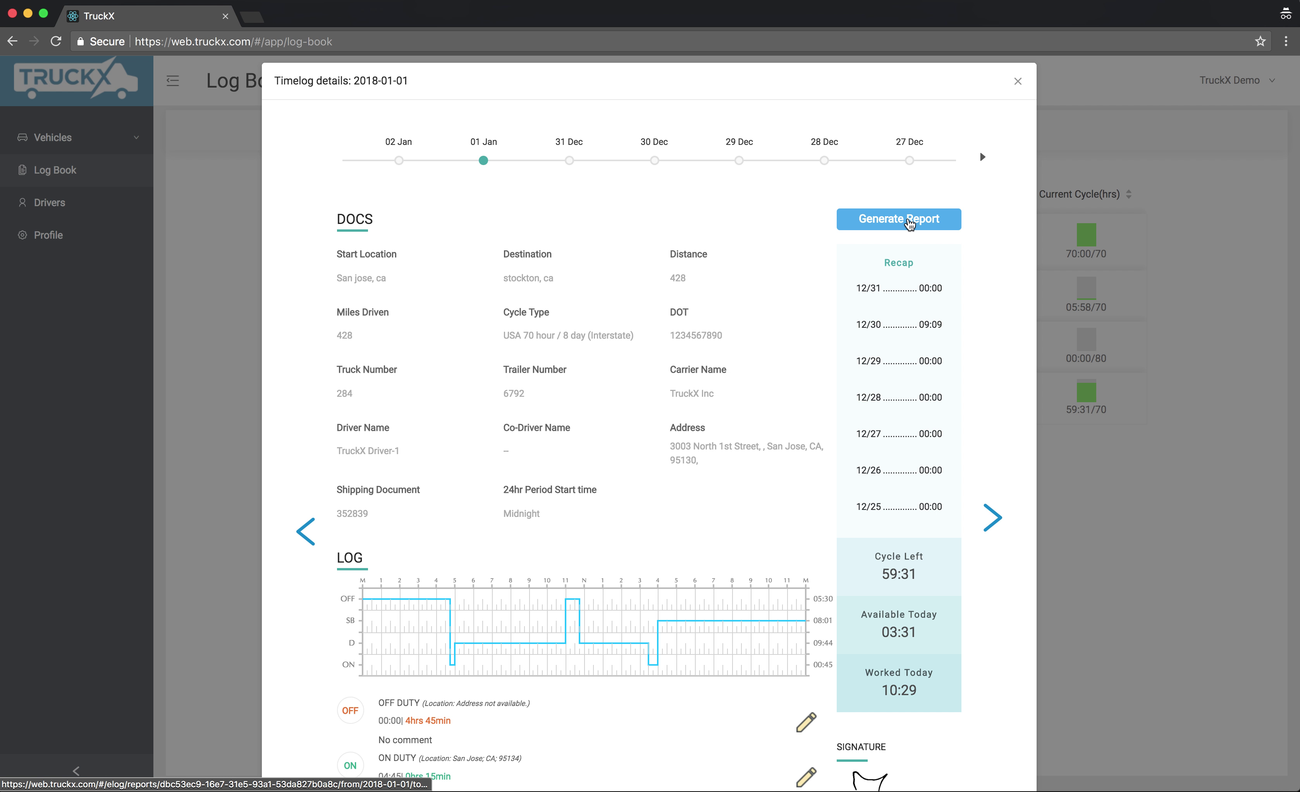
Generate the driver's daily log report for 2018-01-01.
{"action": "left_click", "coordinate": [909, 221]}
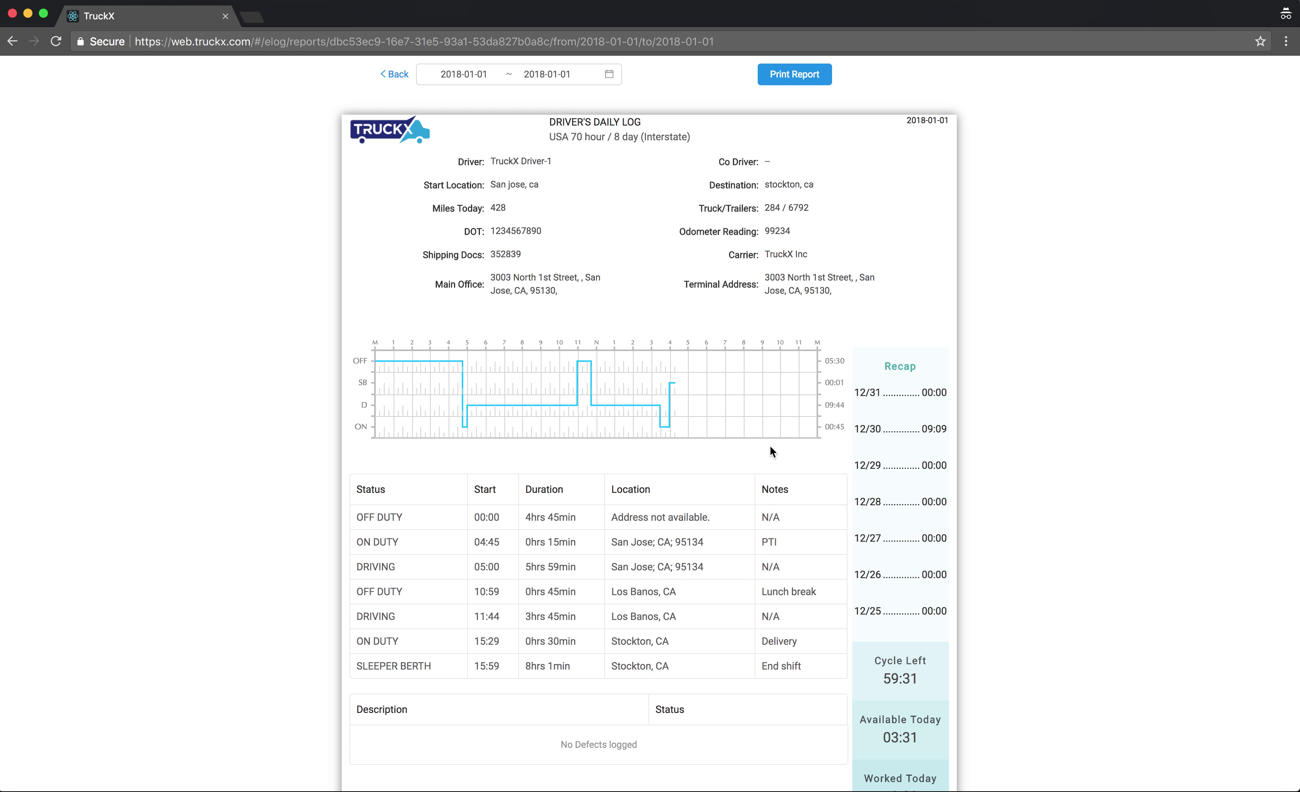
{"action": "scroll", "coordinate": [770, 448], "scroll_direction": "down", "scroll_amount": 5}
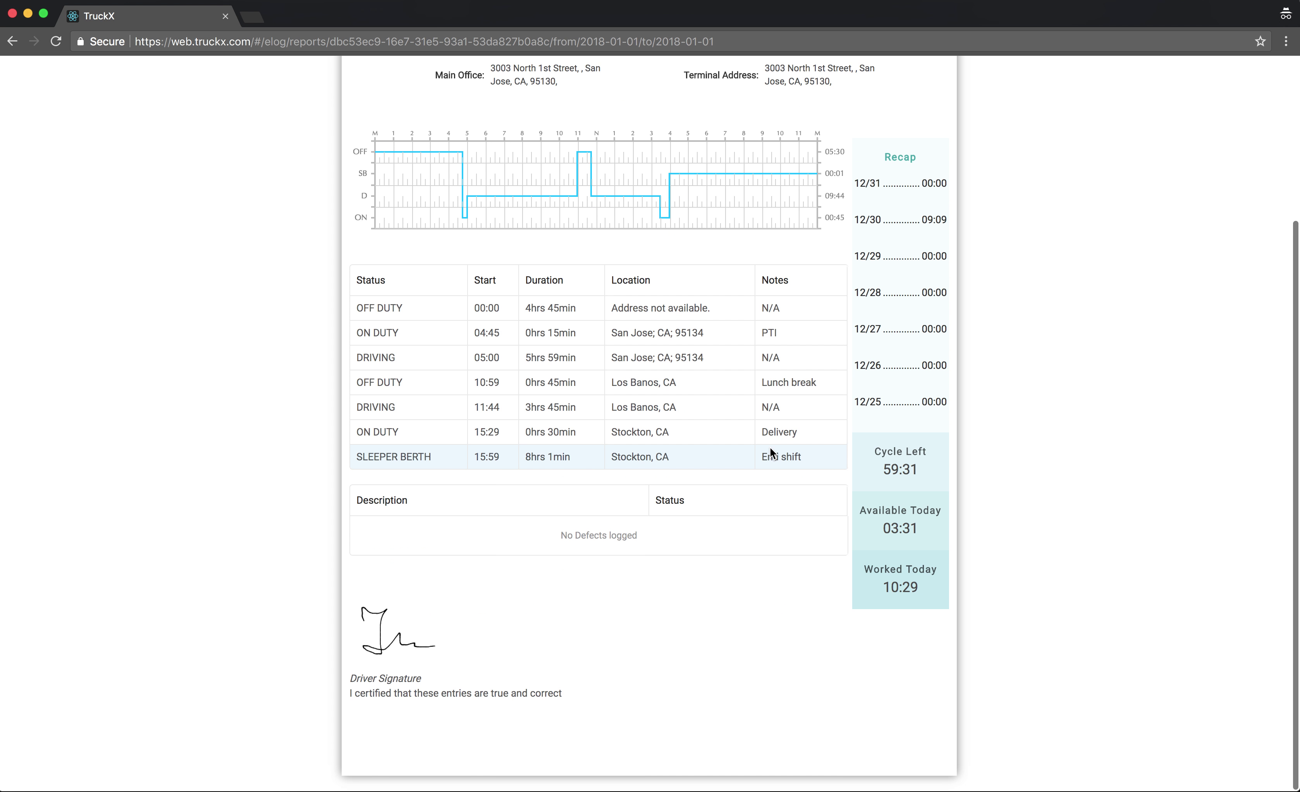
{"action": "scroll", "coordinate": [770, 452], "scroll_direction": "up", "scroll_amount": 5}
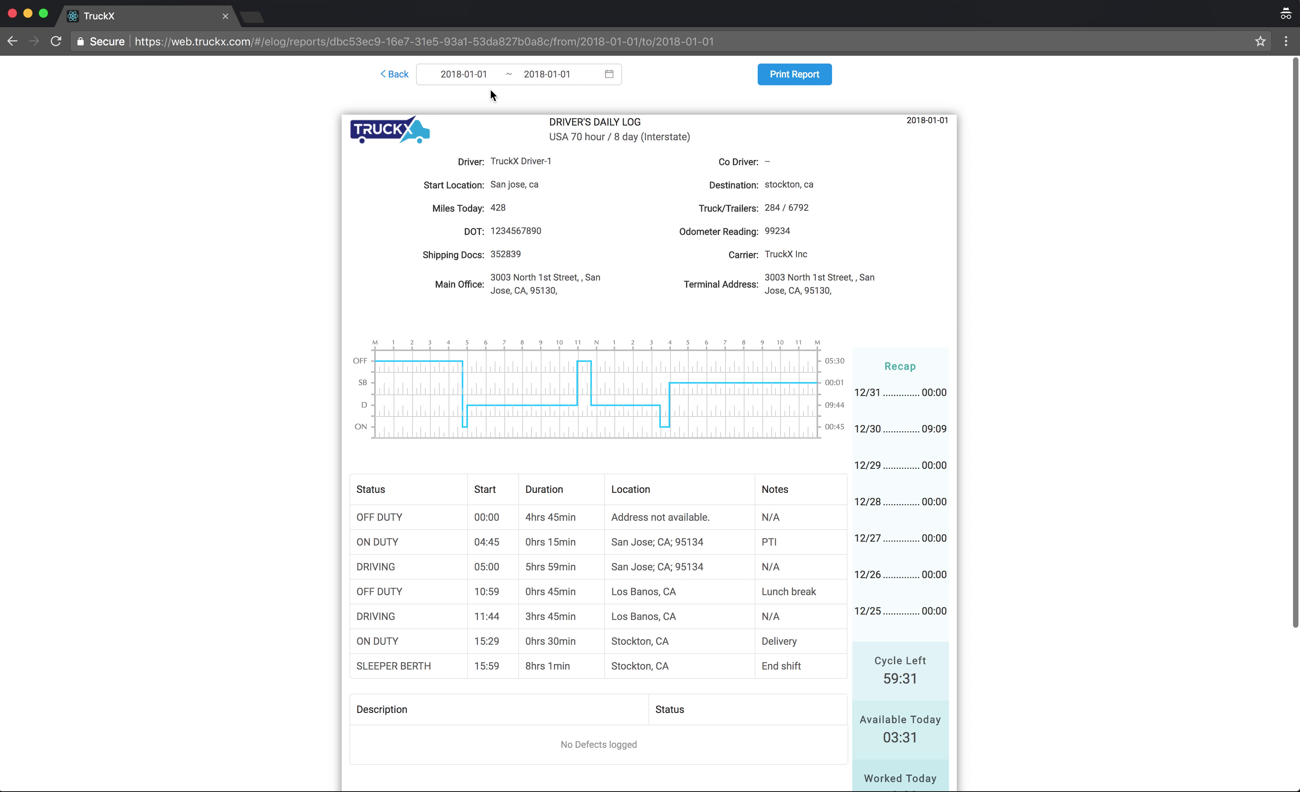
Set the report date range from 26 December 2017 to 2 January 2018.
{"action": "left_click", "coordinate": [467, 74]}
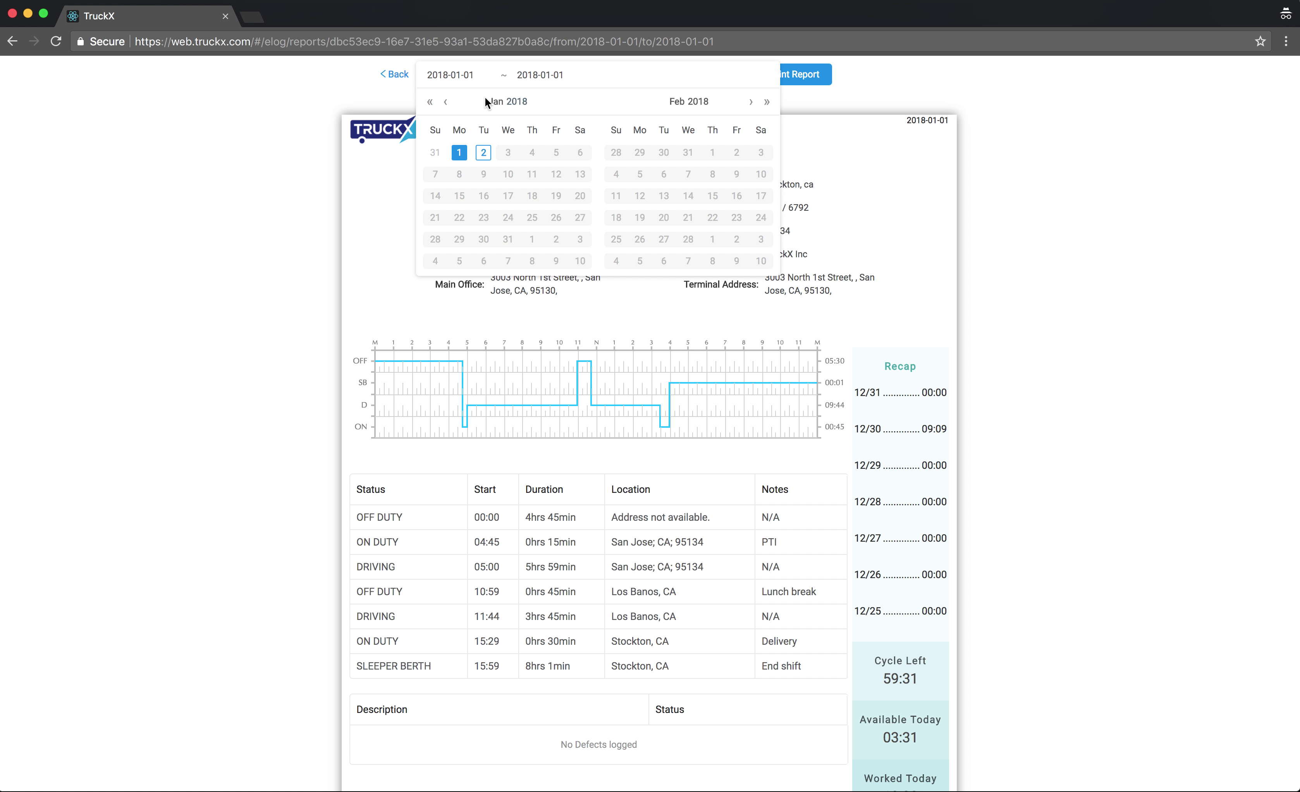
{"action": "left_click", "coordinate": [447, 101]}
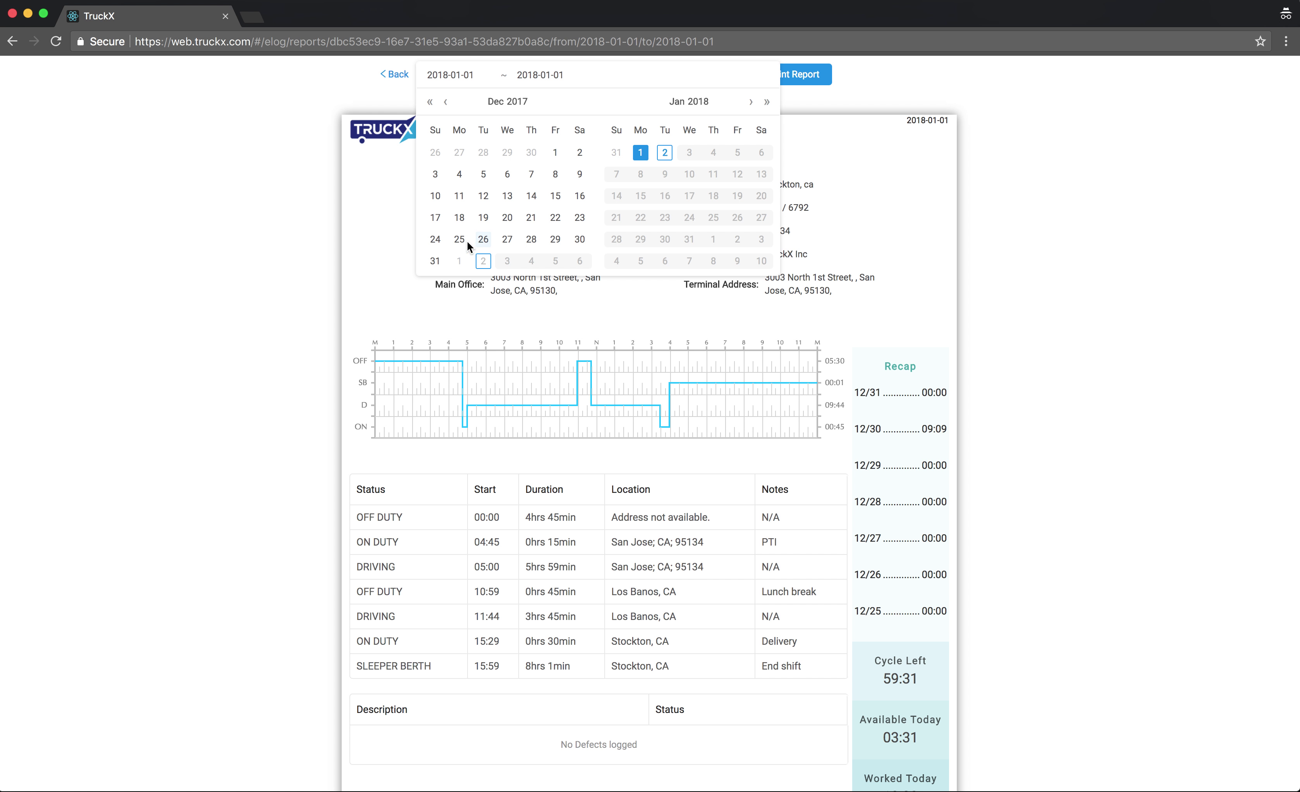
{"action": "left_click", "coordinate": [483, 240]}
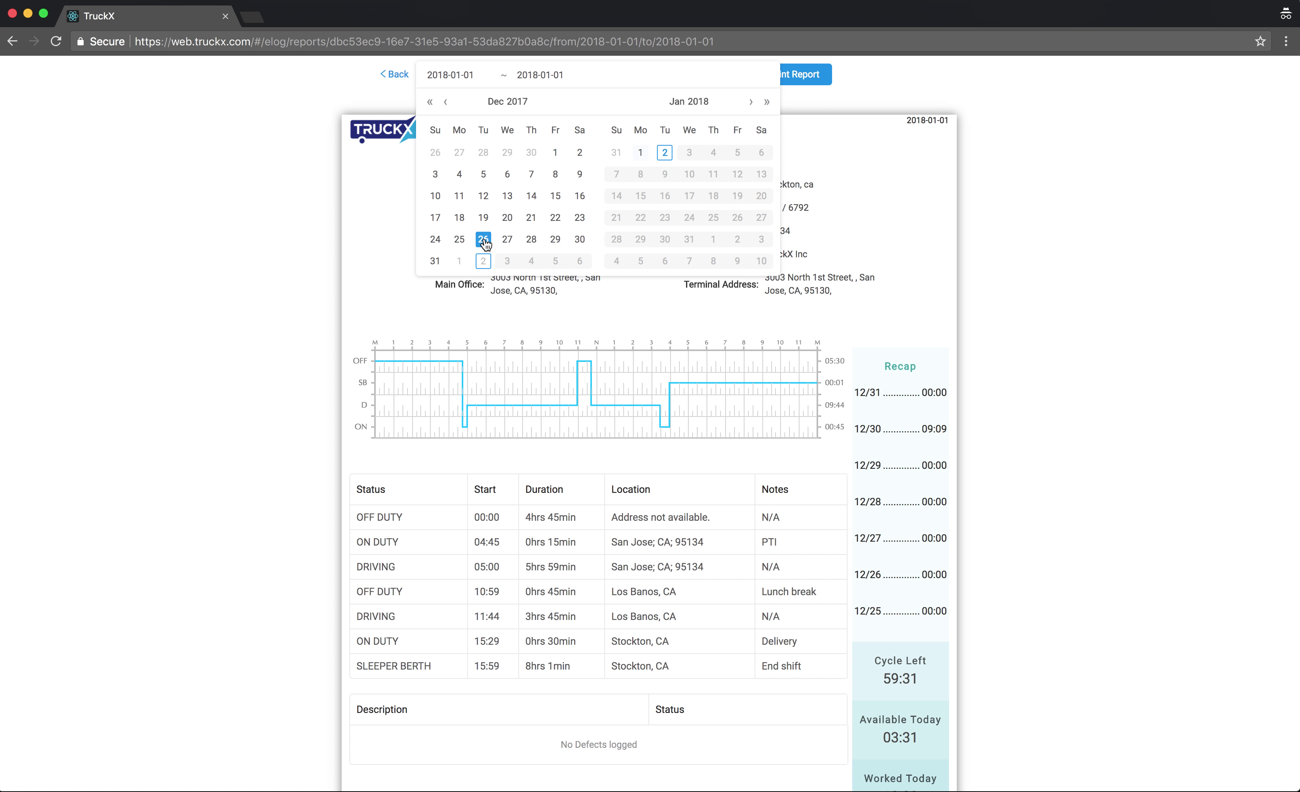
{"action": "left_click", "coordinate": [665, 154]}
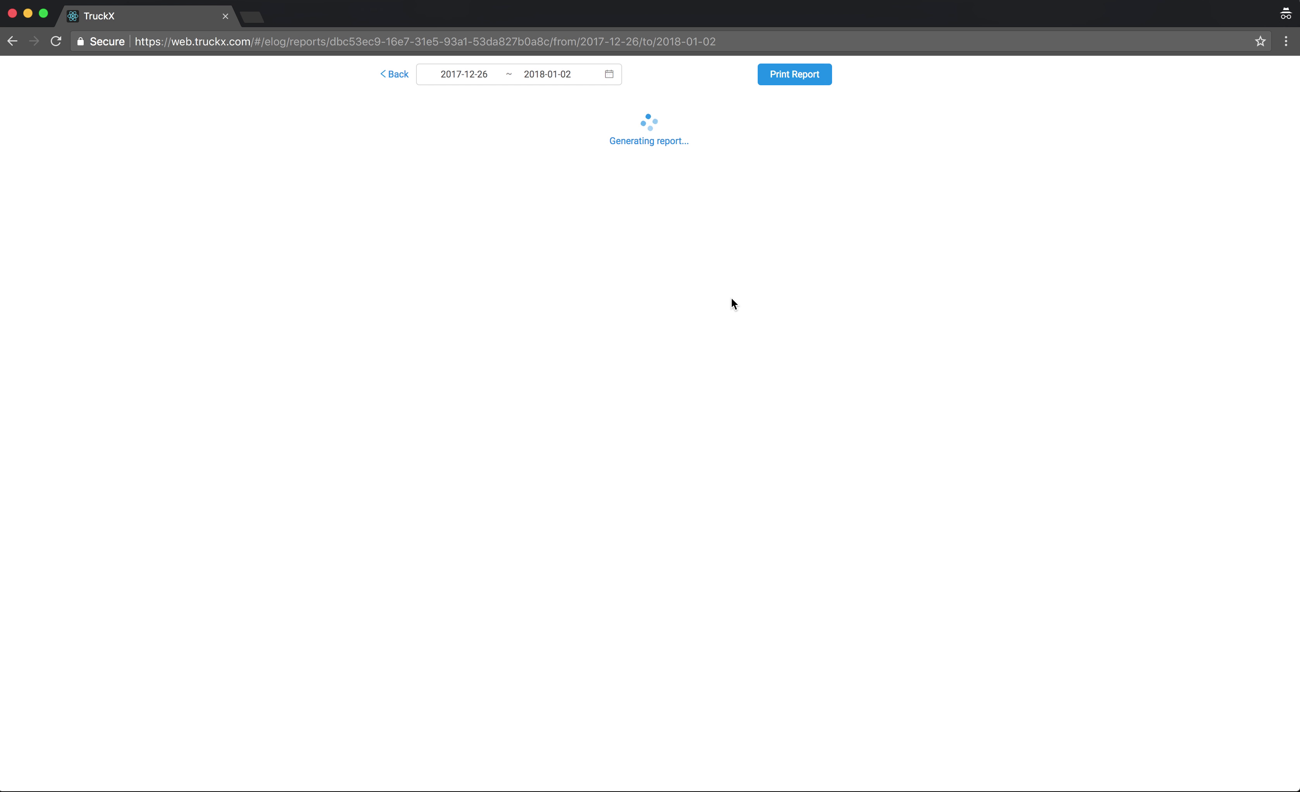
Review the 26 Dec–2 Jan daily log pages and send the report to print.
{"action": "scroll", "coordinate": [733, 407], "scroll_direction": "down", "scroll_amount": 10}
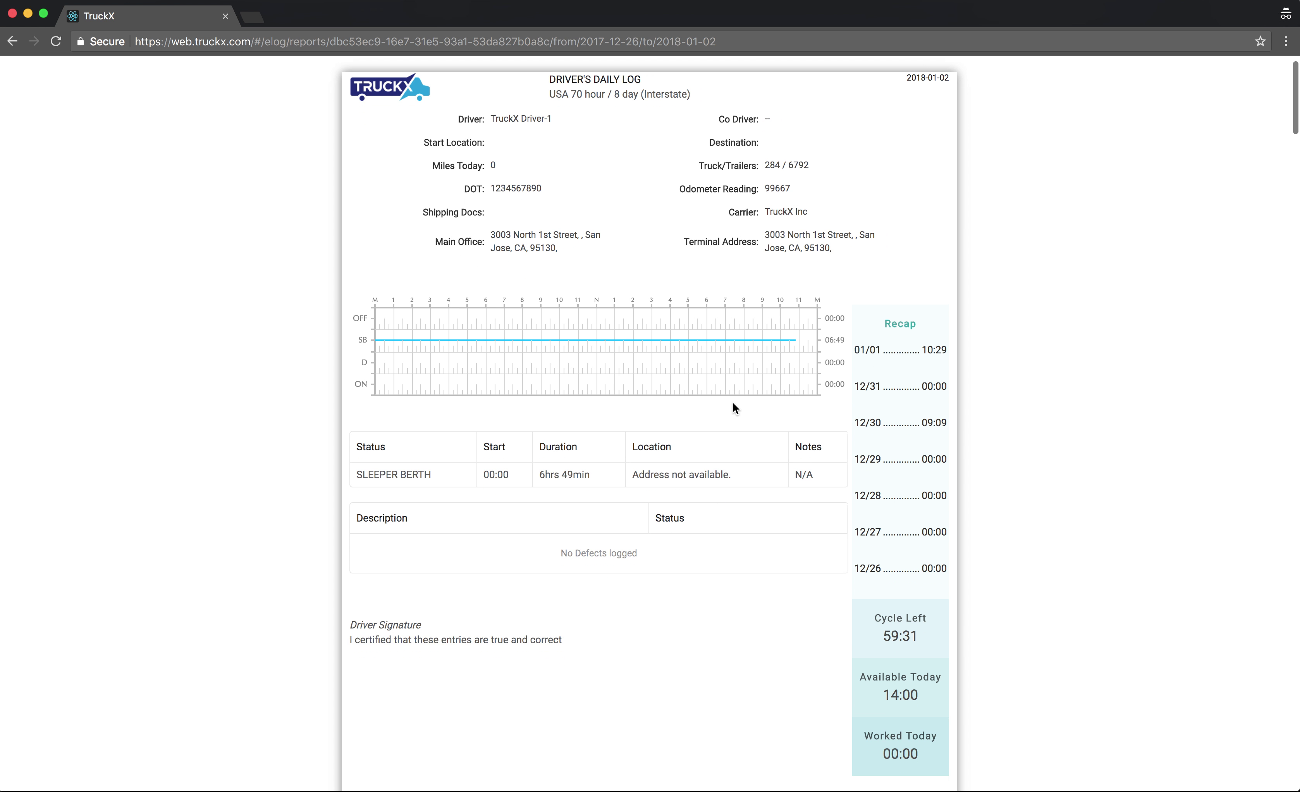
{"action": "scroll", "coordinate": [733, 406], "scroll_direction": "down", "scroll_amount": 8}
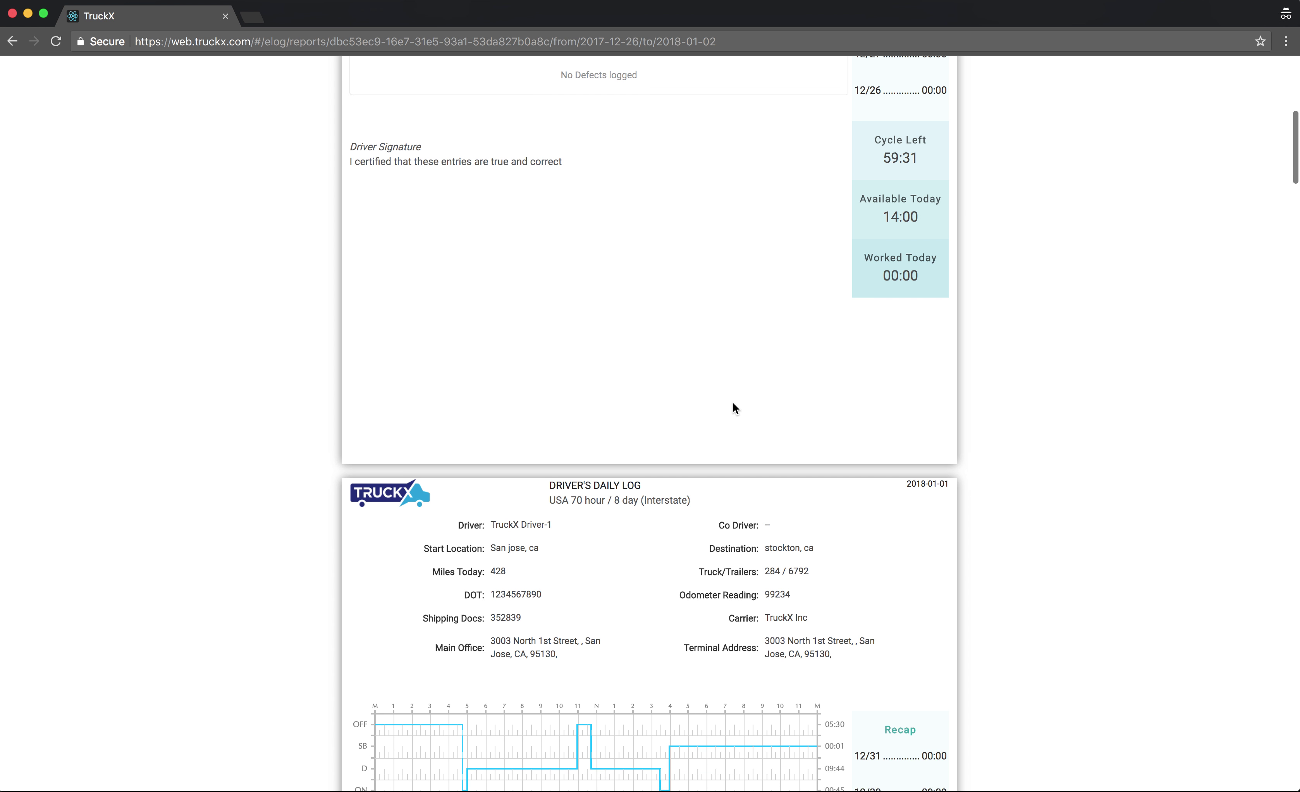
{"action": "scroll", "coordinate": [733, 406], "scroll_direction": "down", "scroll_amount": 3}
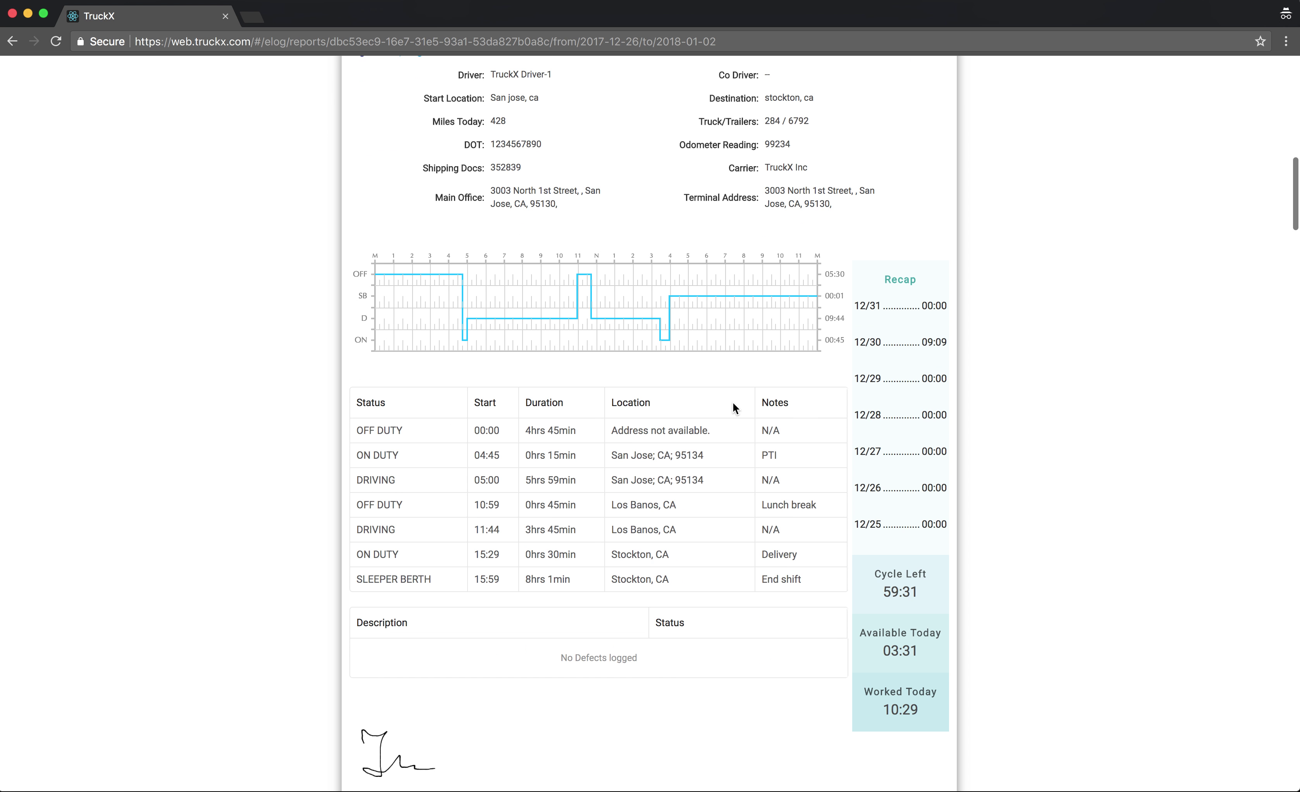
{"action": "scroll", "coordinate": [730, 460], "scroll_direction": "up", "scroll_amount": 20}
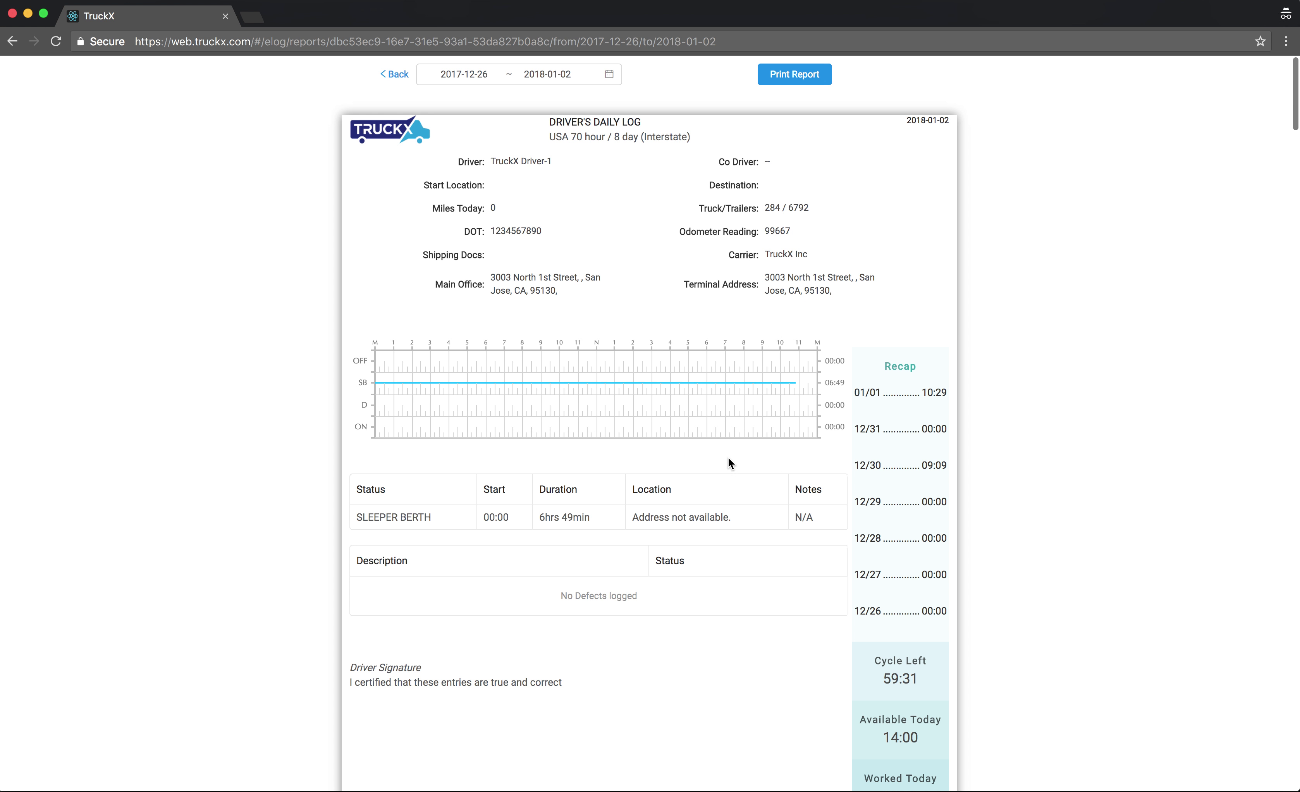
{"action": "left_click", "coordinate": [799, 79]}
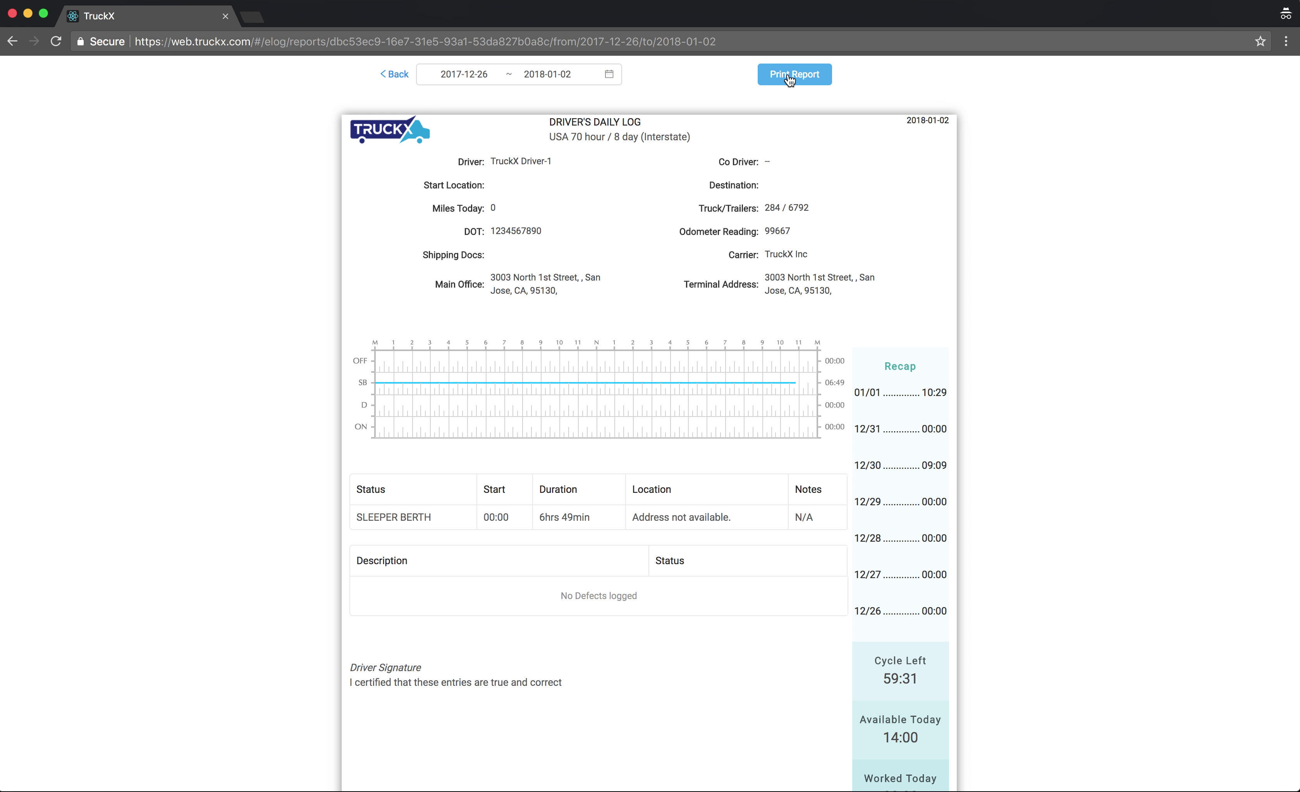
{"action": "left_click", "coordinate": [790, 78]}
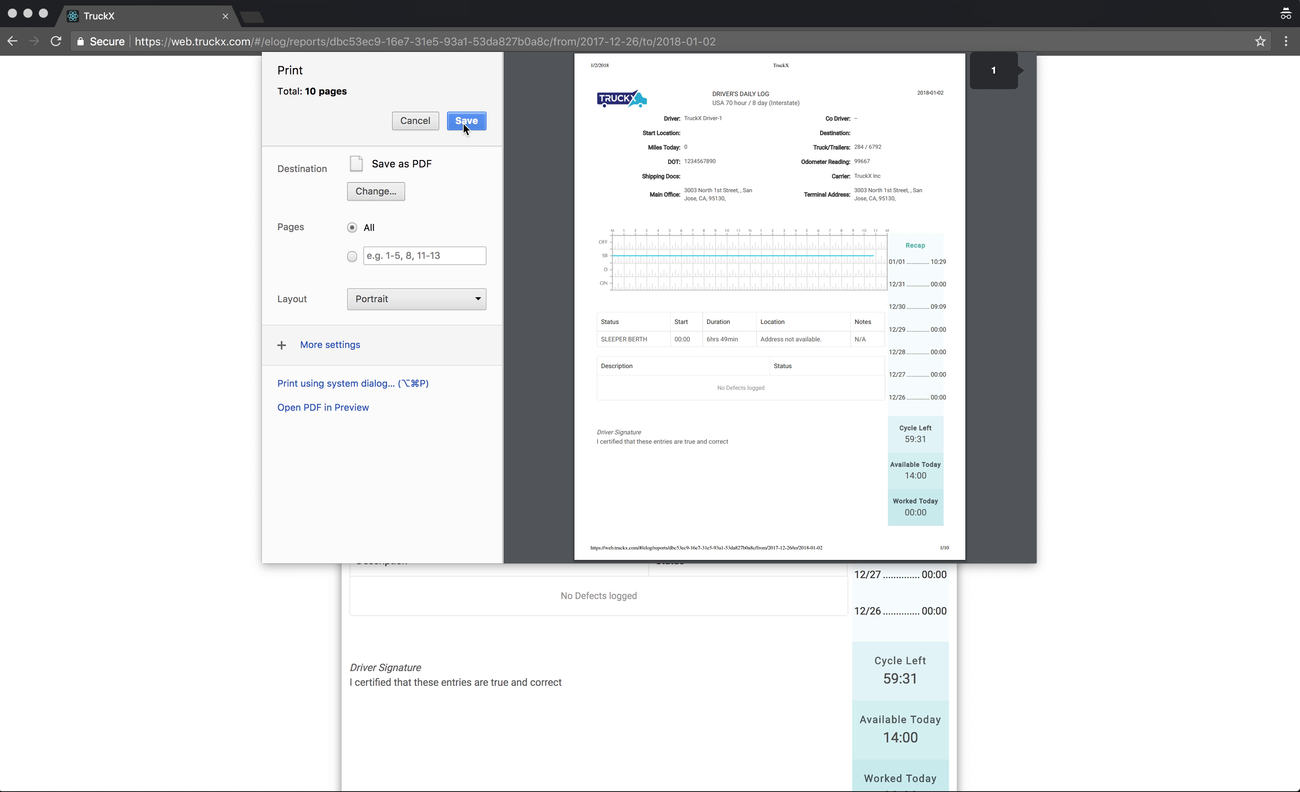
{"action": "left_click", "coordinate": [375, 192]}
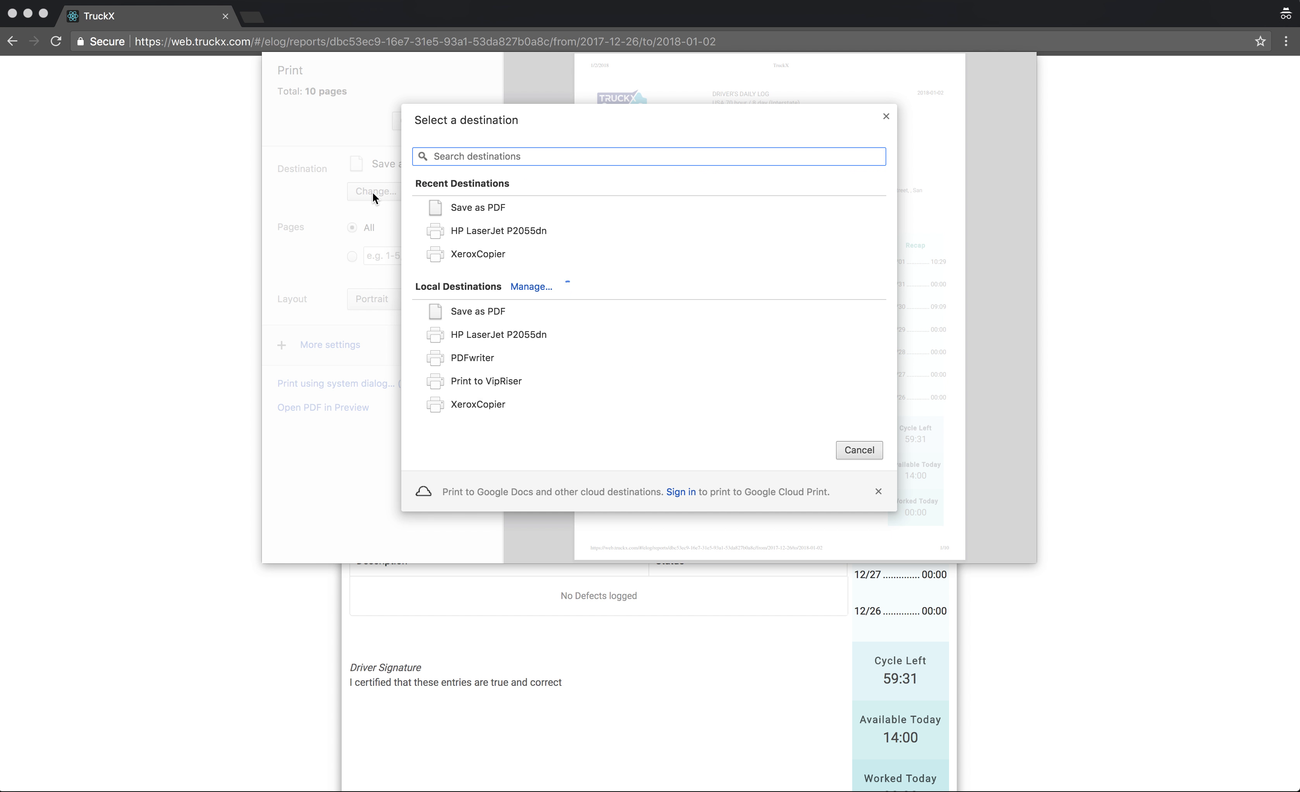
{"action": "left_click", "coordinate": [493, 334]}
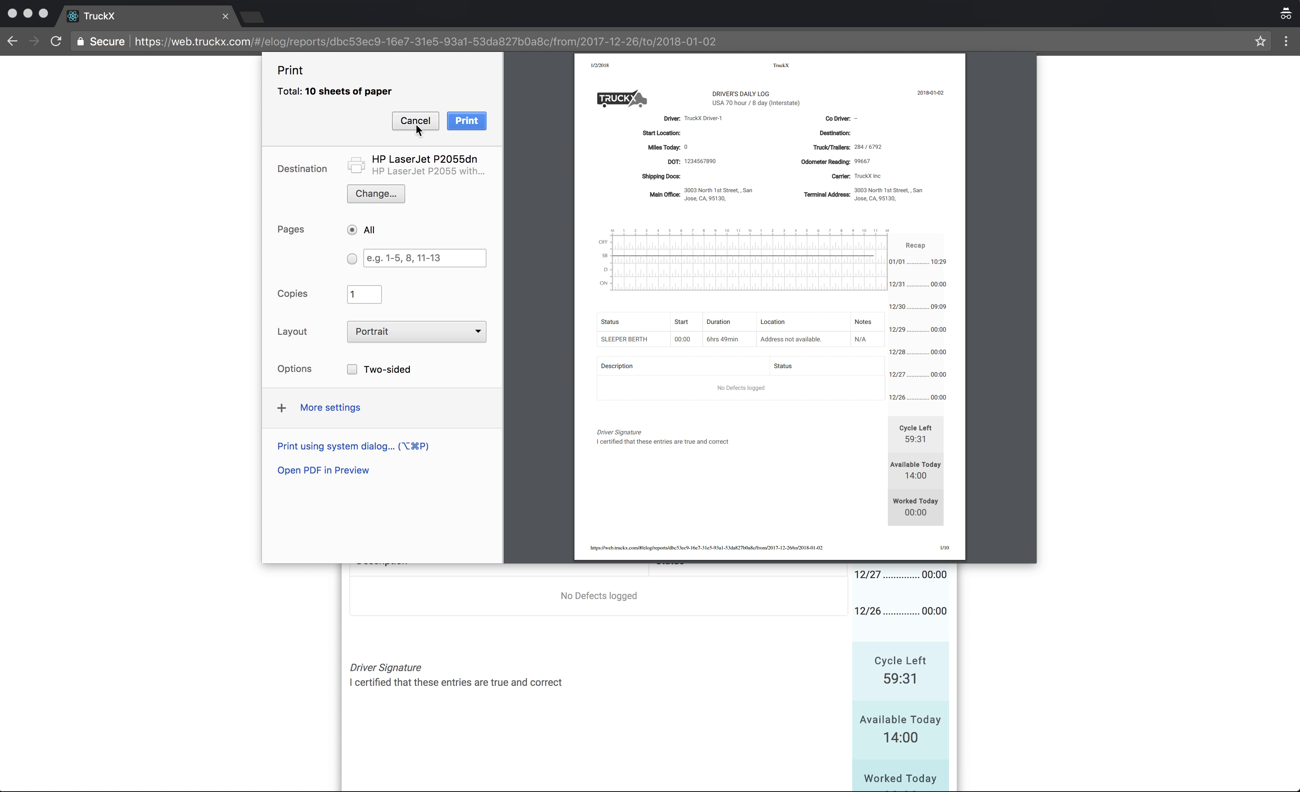
{"action": "left_click", "coordinate": [415, 122]}
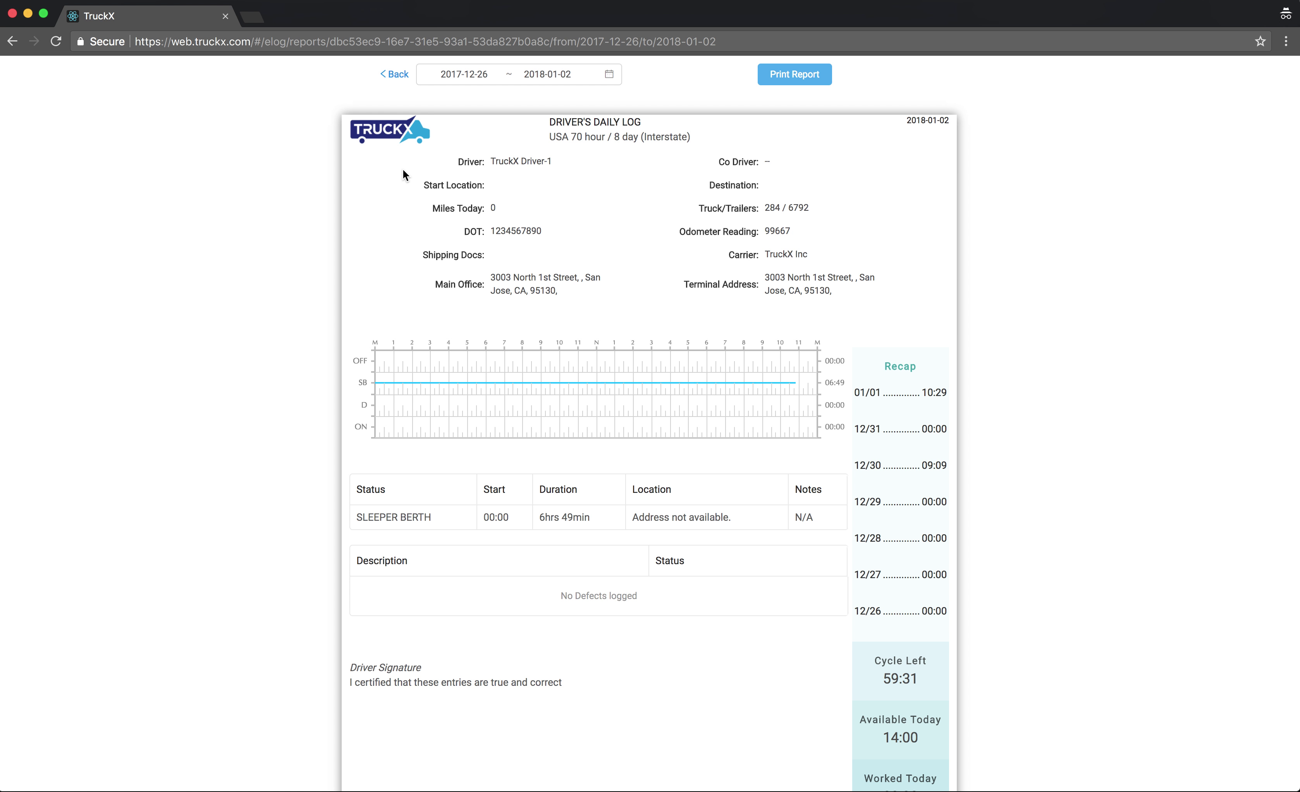
Go back from the report to the Log Book list of four drivers.
{"action": "left_click", "coordinate": [398, 74]}
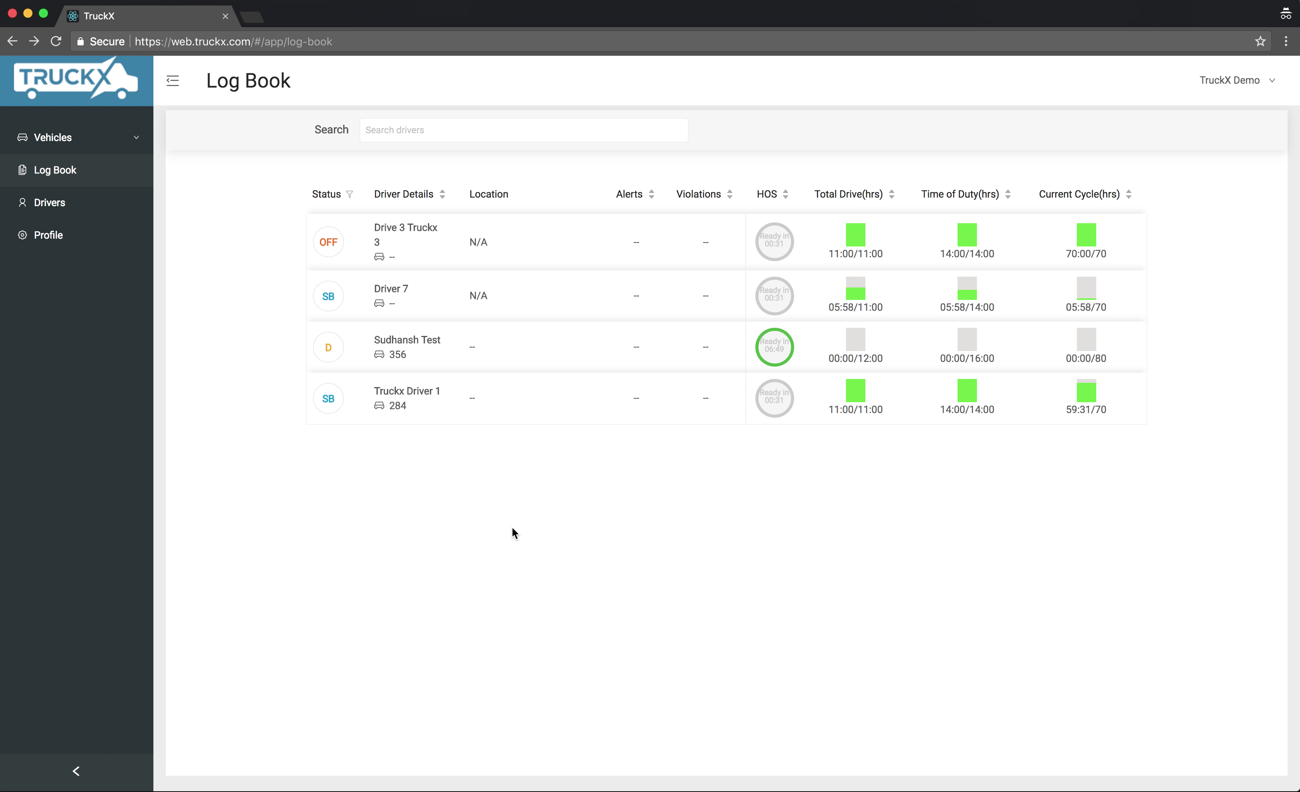
{"action": "mouse_move", "coordinate": [1238, 80]}
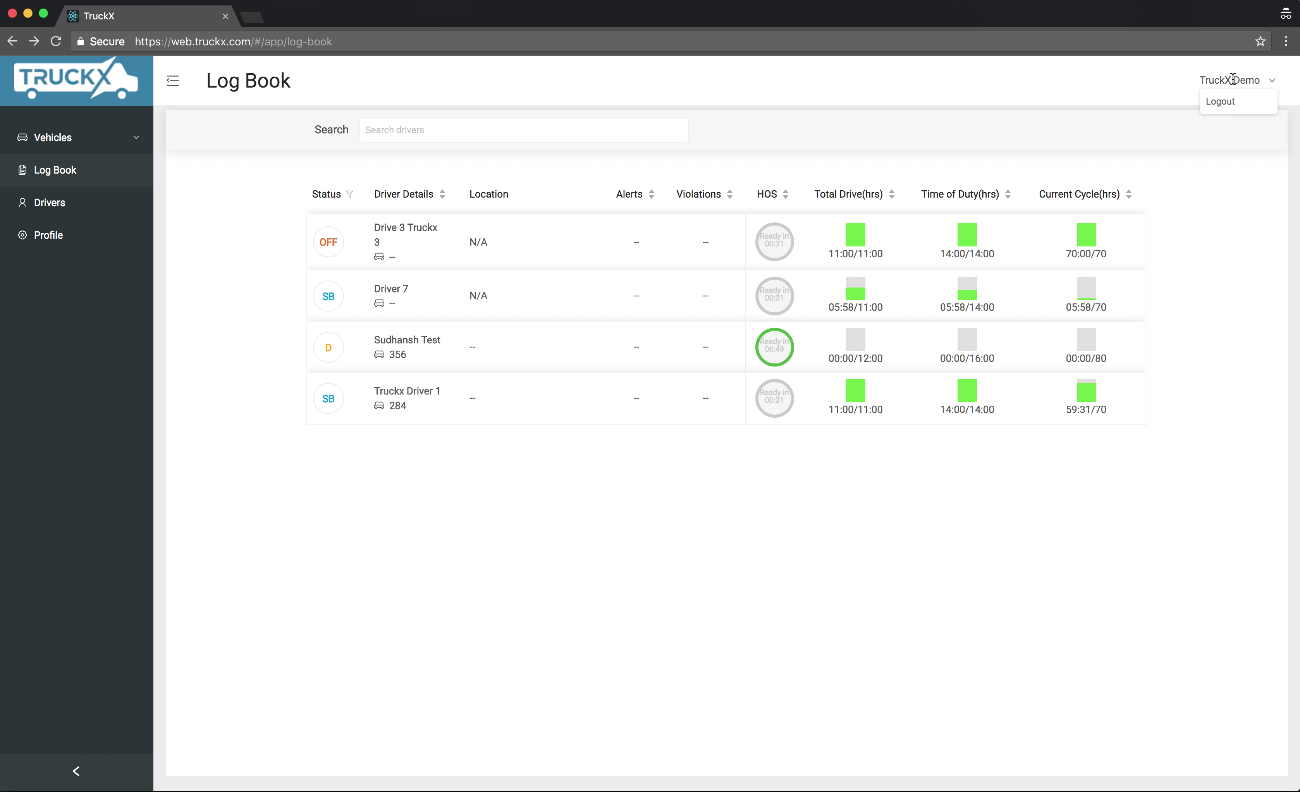